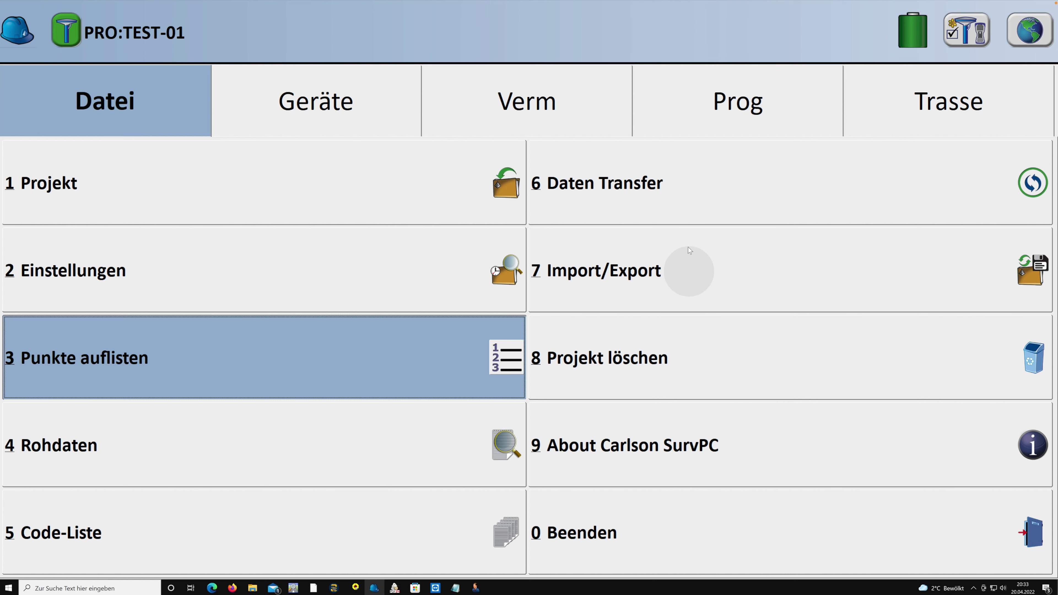
# Step: Check the project's stored points, then show the map view's DXF/DWG/DGN export options
pyautogui.click(536, 109)
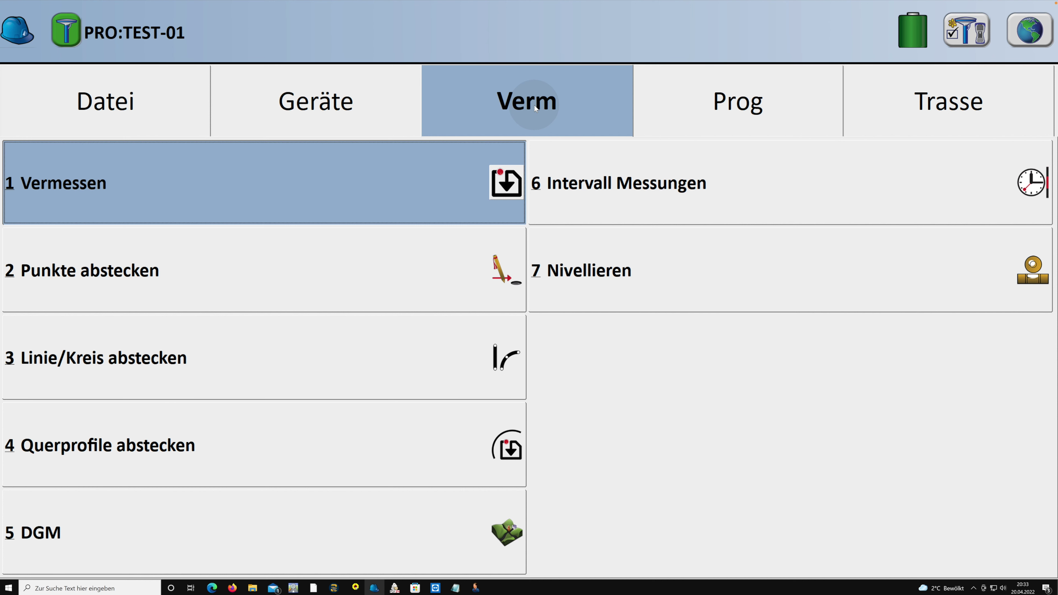
pyautogui.click(120, 106)
pyautogui.click(126, 359)
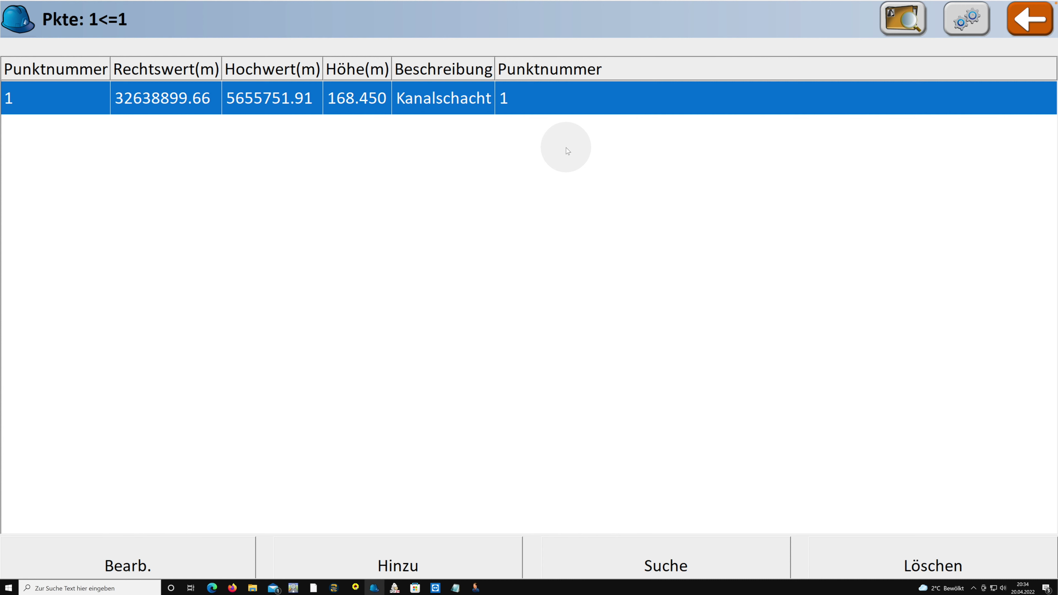
pyautogui.click(1023, 15)
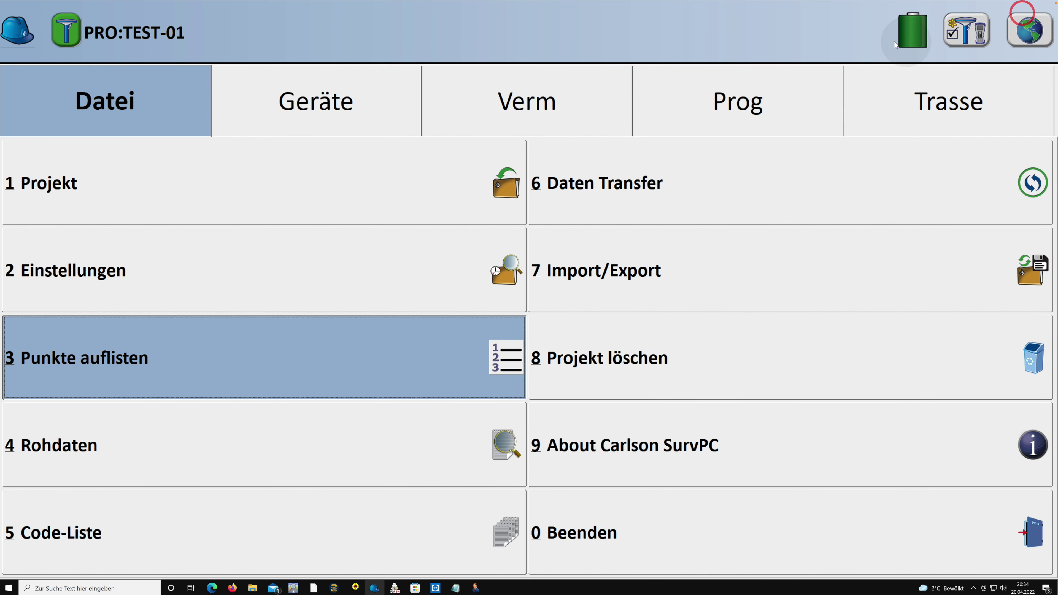
pyautogui.click(1037, 32)
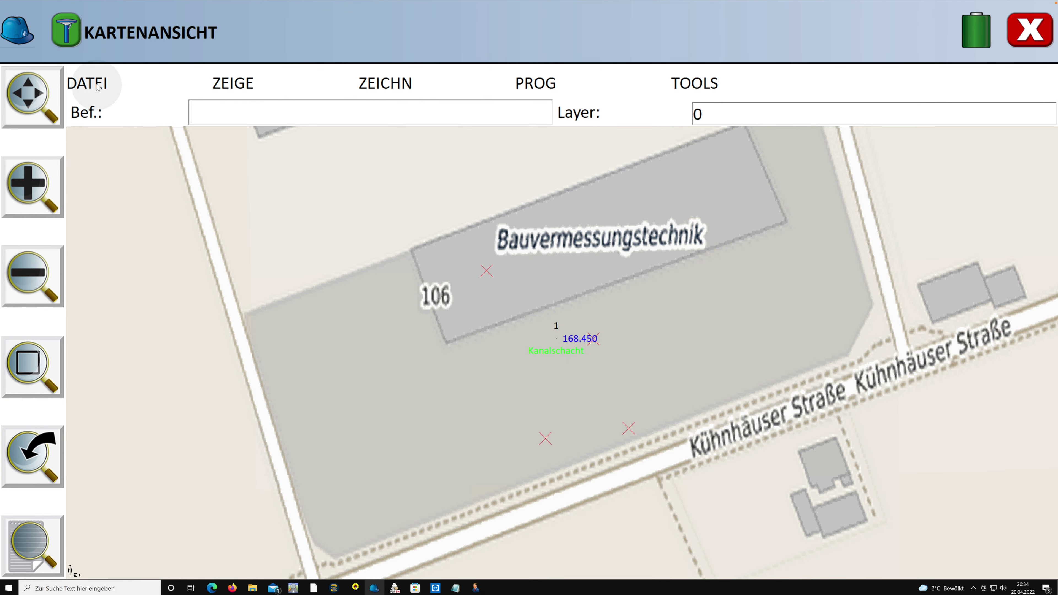
pyautogui.click(84, 81)
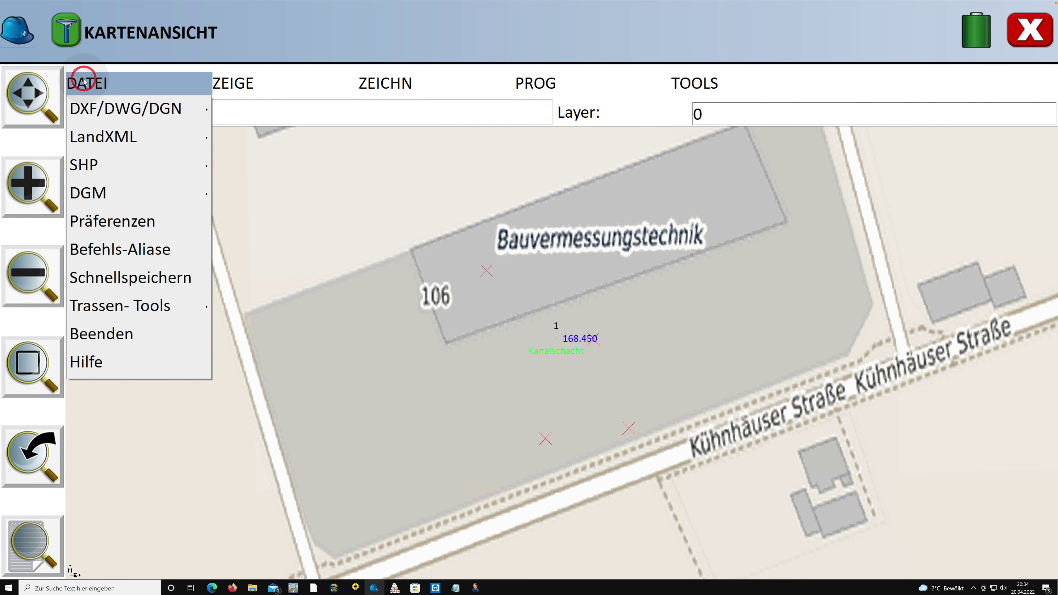
pyautogui.moveTo(126, 109)
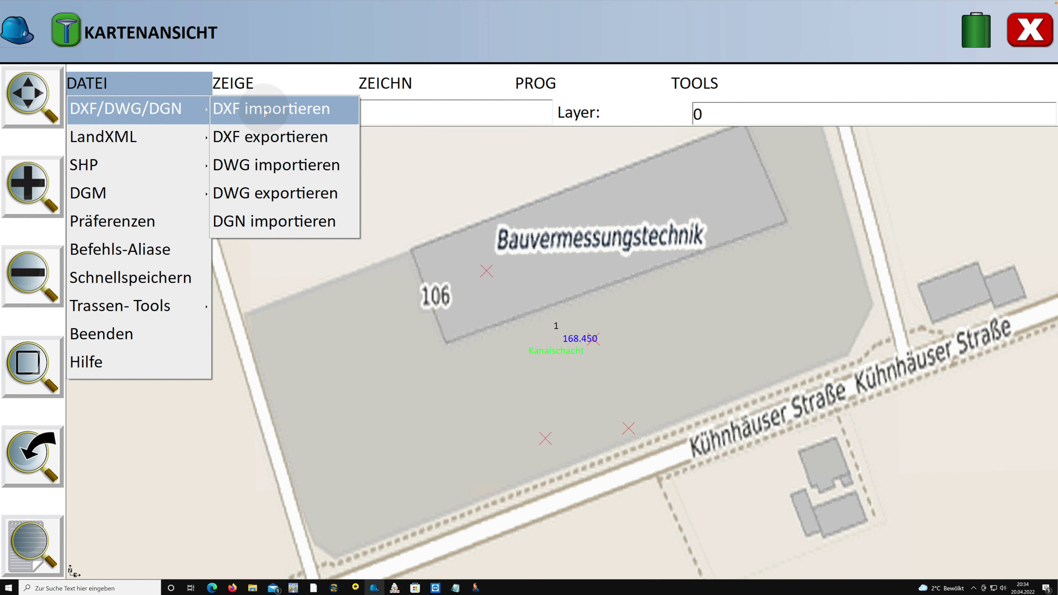
# Step: Export the drawing as DWG to Z:\Datensicherung, accepting points as .dxf blocks and R2007 format
pyautogui.click(296, 192)
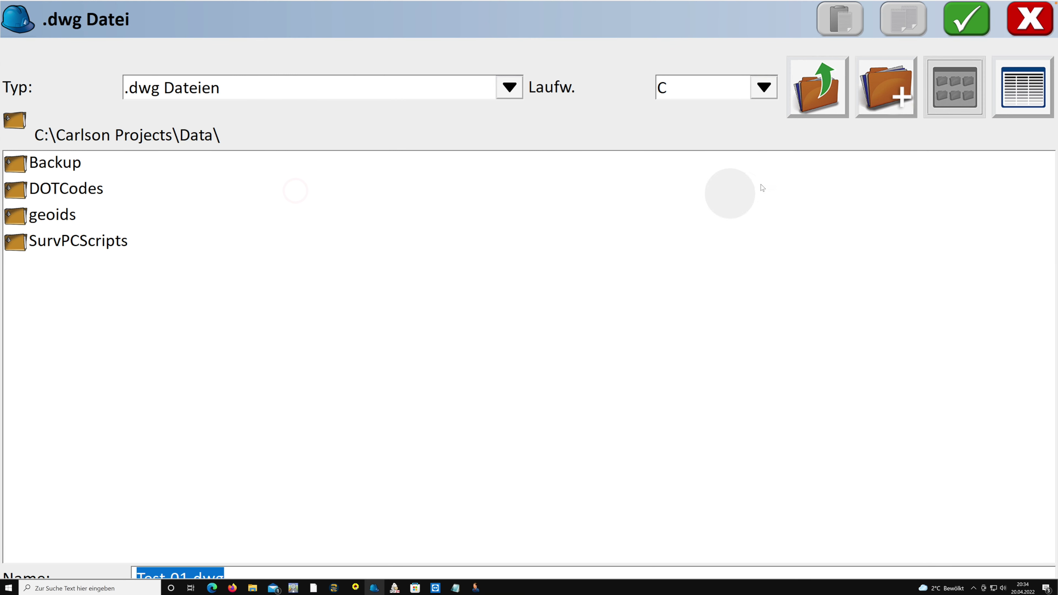
pyautogui.click(769, 86)
pyautogui.click(699, 214)
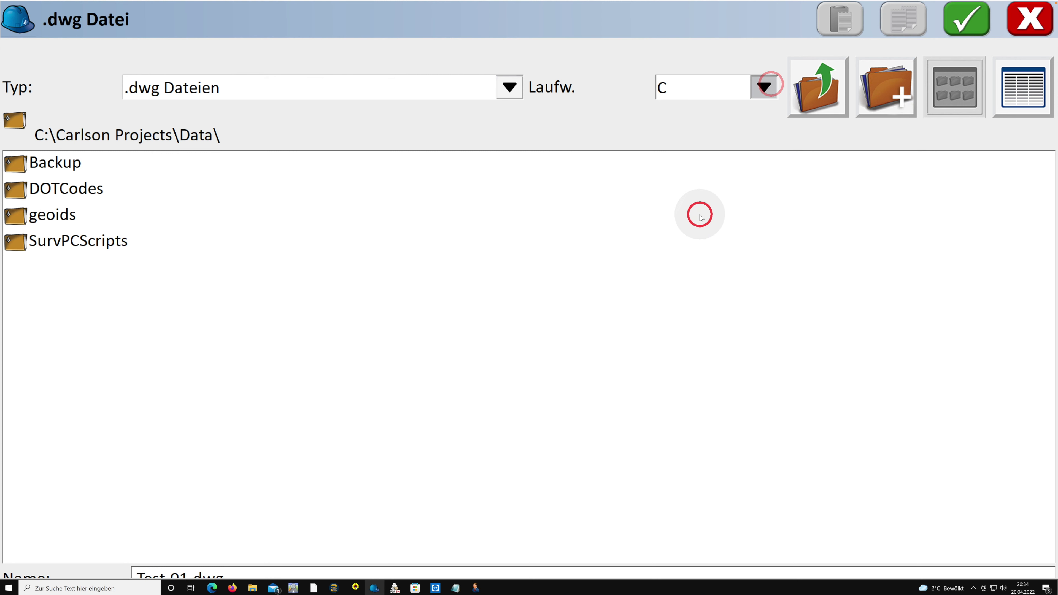
pyautogui.doubleClick(36, 246)
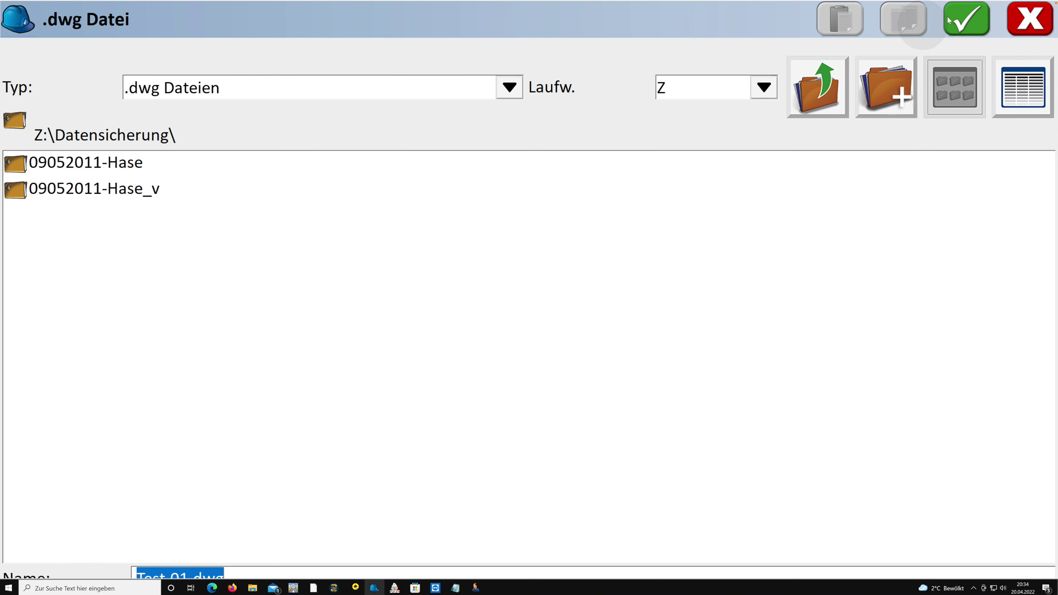
pyautogui.click(965, 19)
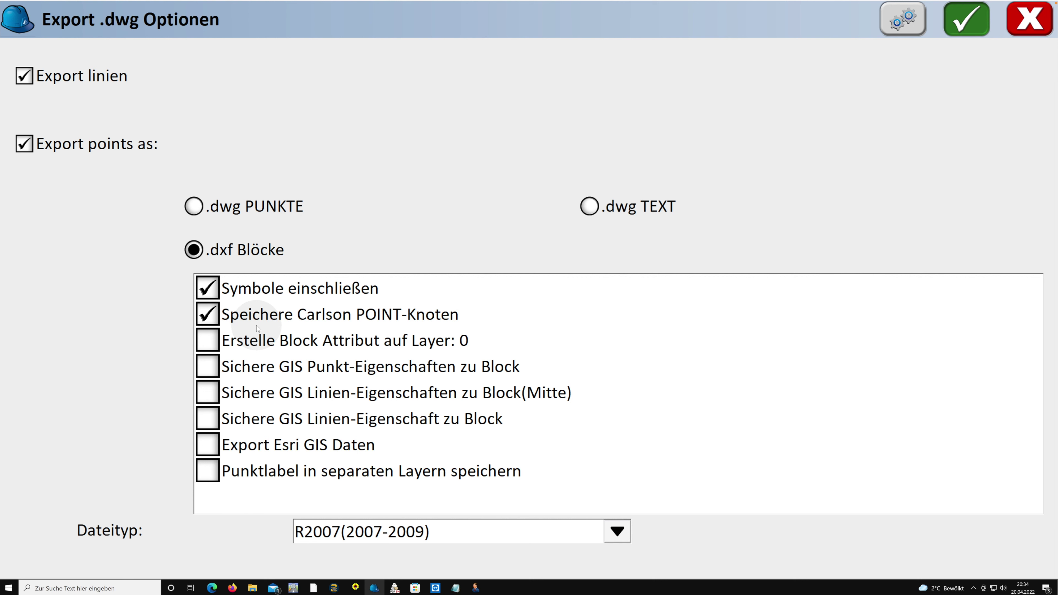
pyautogui.click(966, 21)
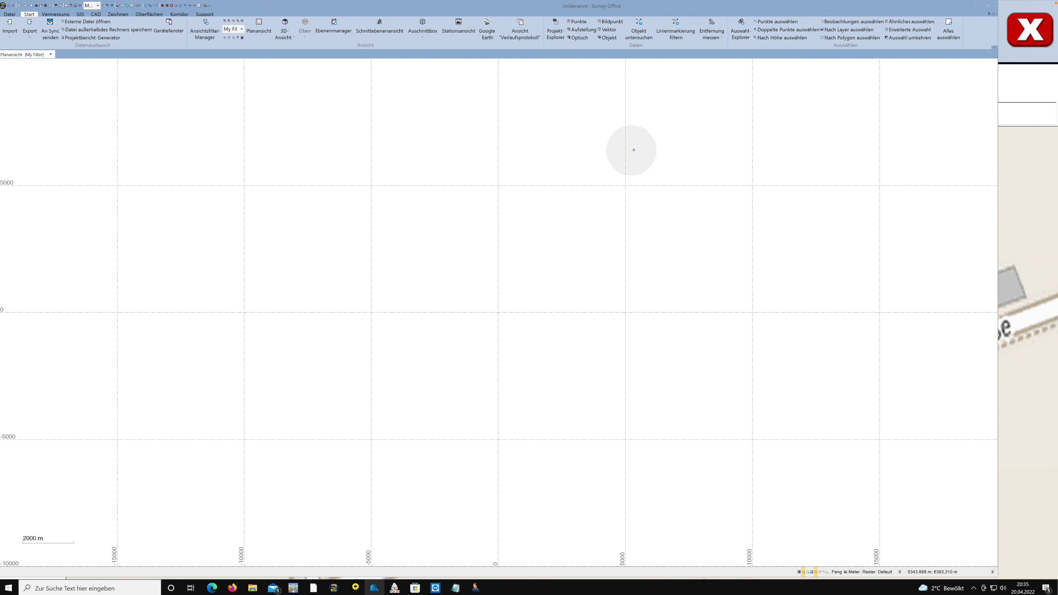
# Step: Bring up a File Explorer window listing drive Z's folders
pyautogui.click(251, 587)
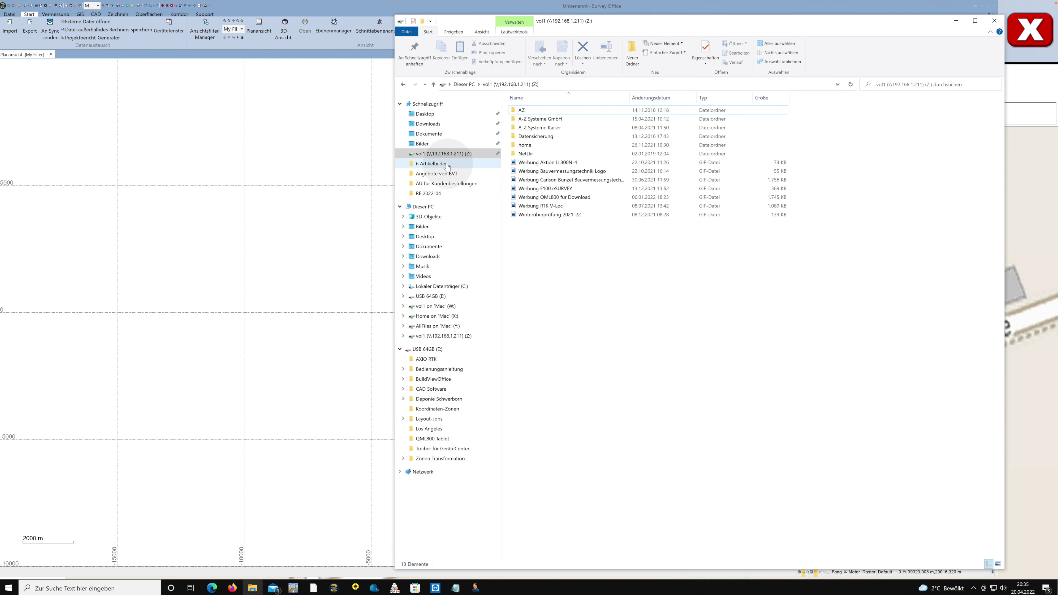
# Step: Drag Test-01.dwg from Z:\Datensicherung into the Survey Office plan, then close Explorer
pyautogui.doubleClick(513, 136)
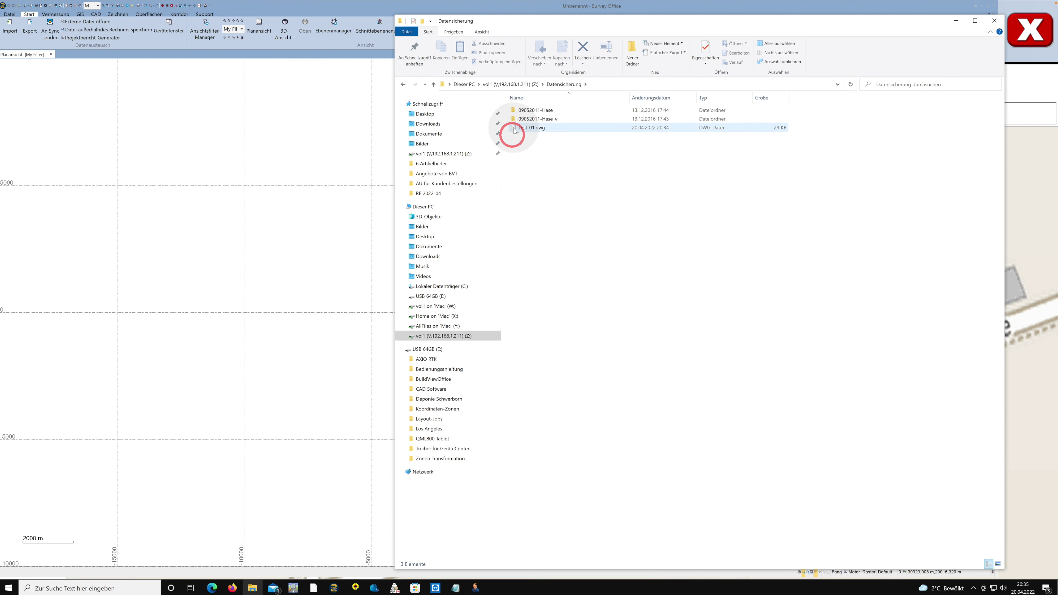
pyautogui.click(509, 129)
pyautogui.moveTo(508, 129); pyautogui.dragTo(269, 232)
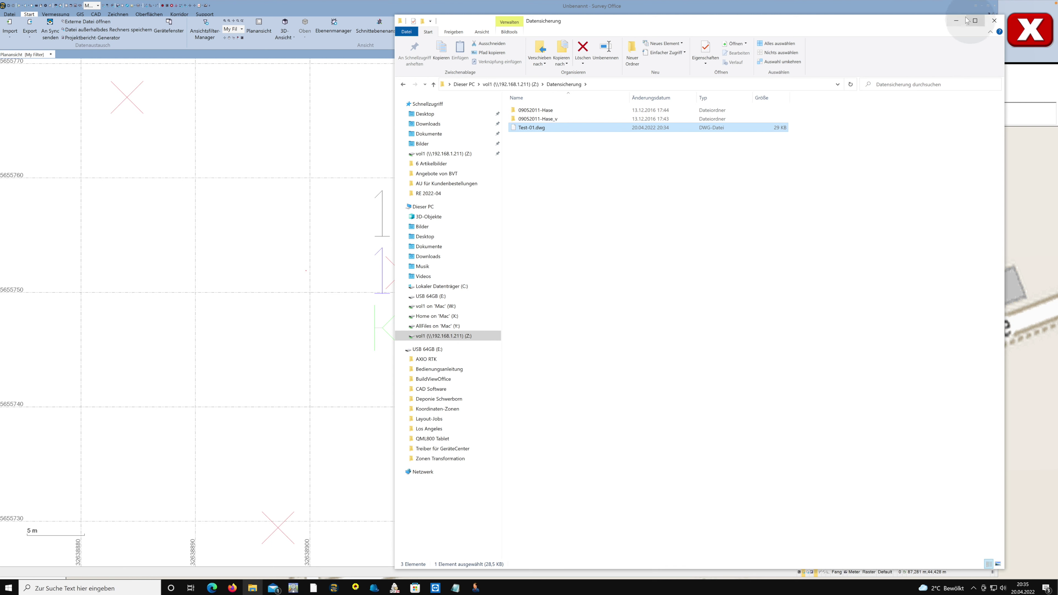
pyautogui.click(993, 19)
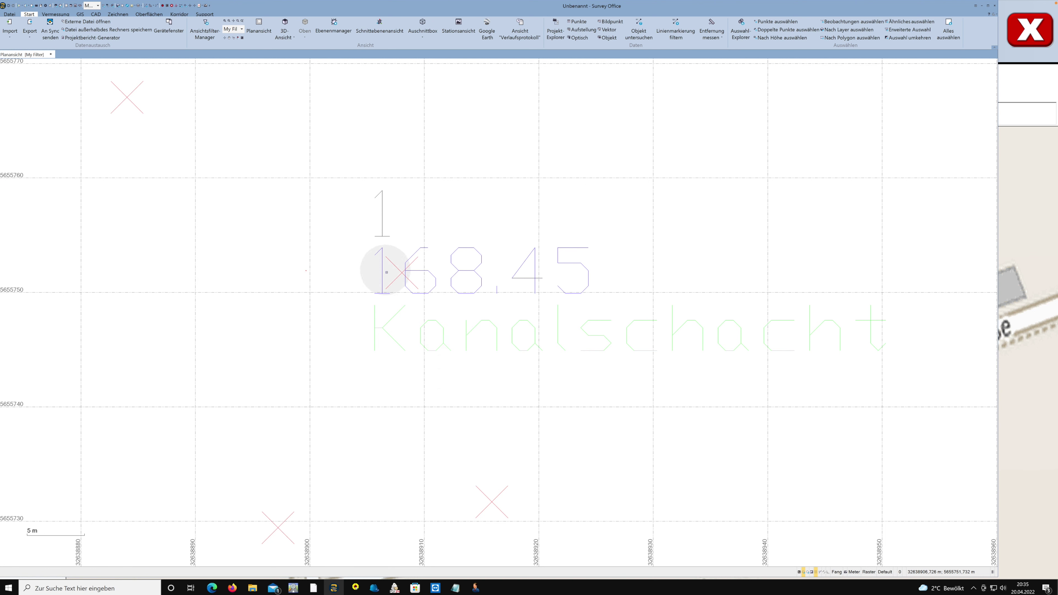
# Step: Show the properties of the Kanalschacht label block (layer PNTS, scale 4.00)
pyautogui.click(382, 270)
pyautogui.rightClick(383, 270)
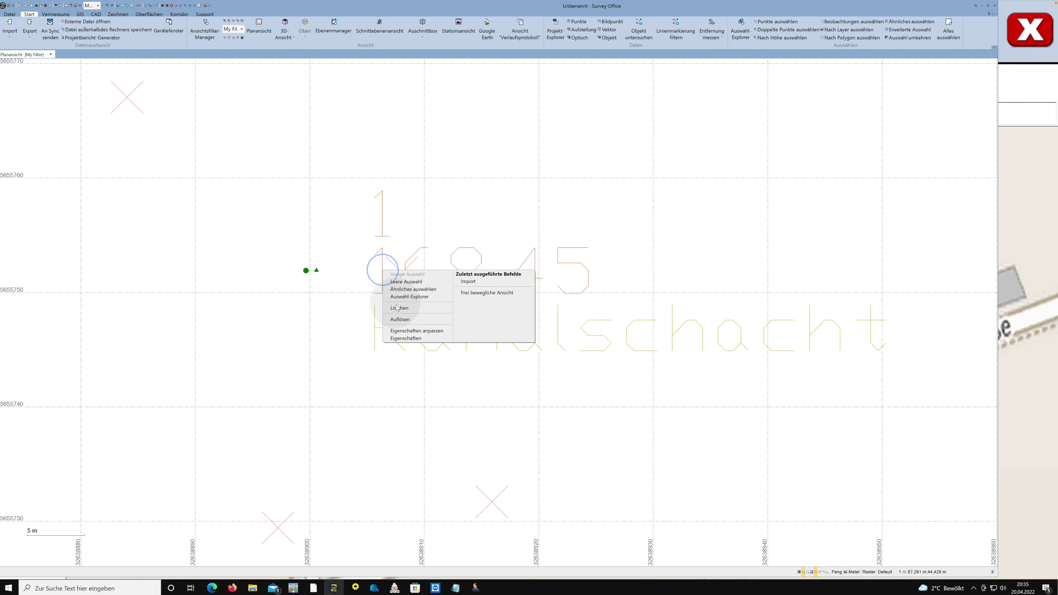
pyautogui.click(406, 338)
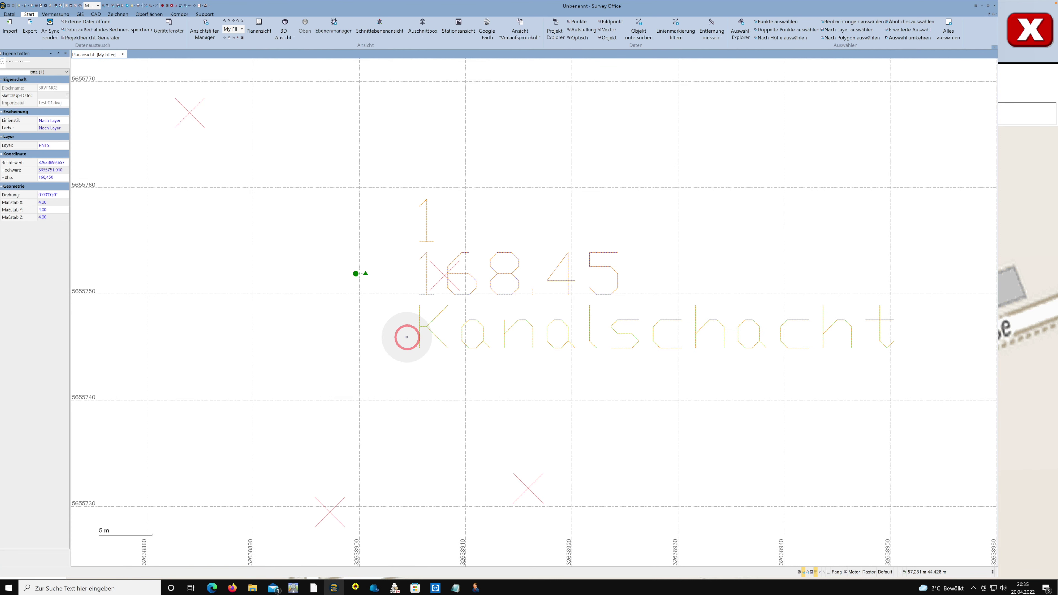
# Step: Change the Kanalschacht block's X, Y and Z scale from 4.00 to 1
pyautogui.click(53, 202)
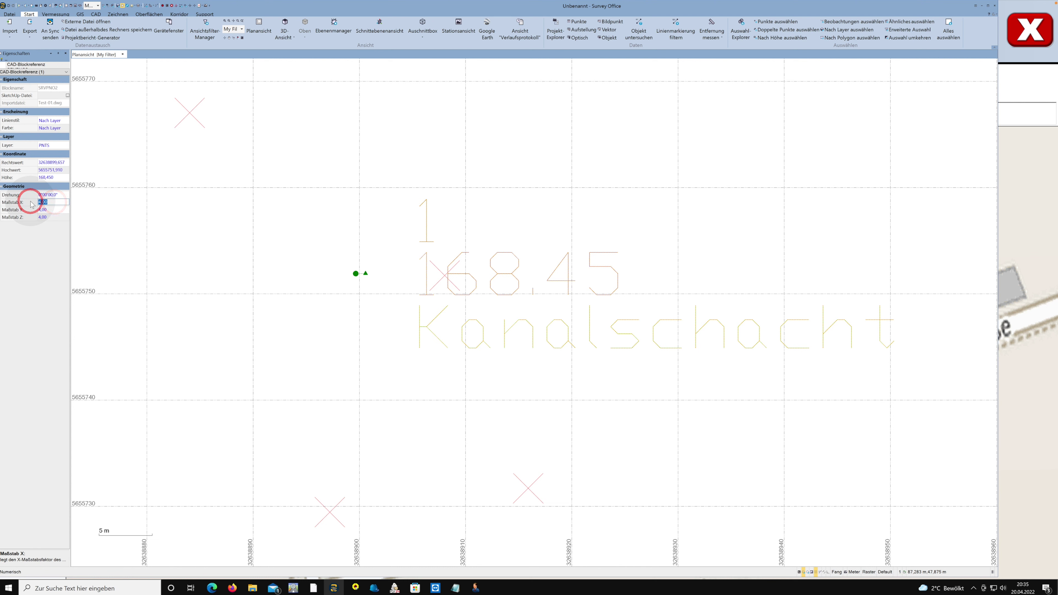
pyautogui.write('51')
pyautogui.click(46, 209)
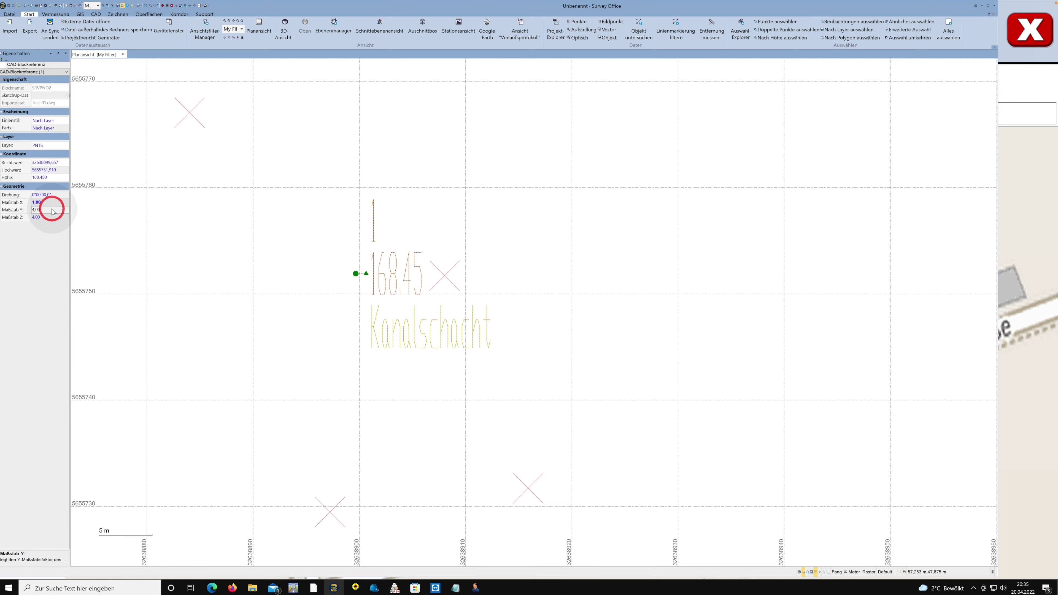
pyautogui.click(41, 209)
pyautogui.doubleClick(34, 208)
pyautogui.moveTo(51, 208); pyautogui.dragTo(31, 209)
pyautogui.write('1')
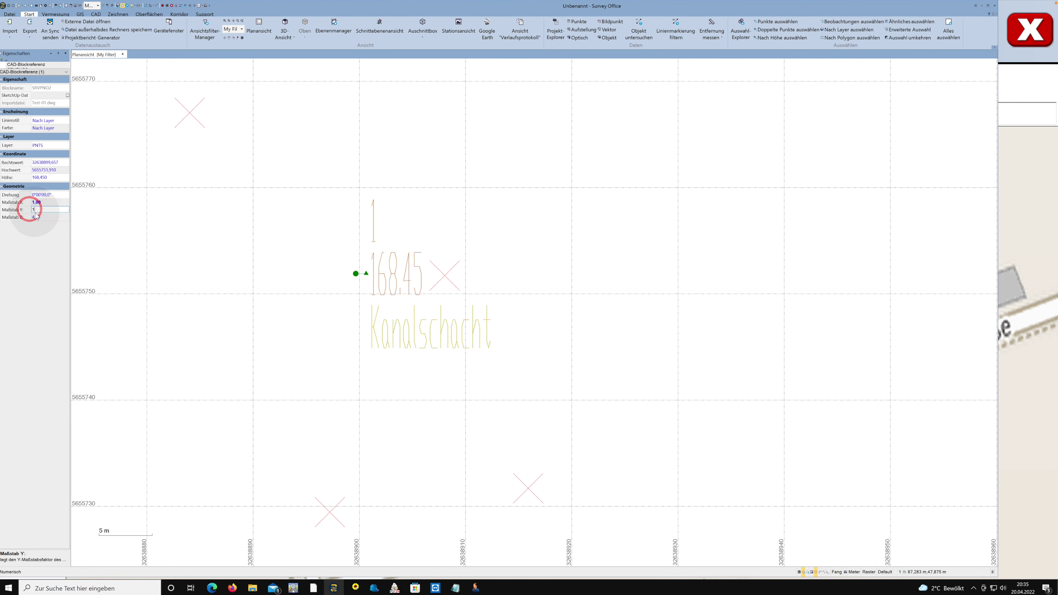
pyautogui.click(45, 217)
pyautogui.click(28, 215)
pyautogui.moveTo(43, 217); pyautogui.dragTo(13, 217)
pyautogui.write('1')
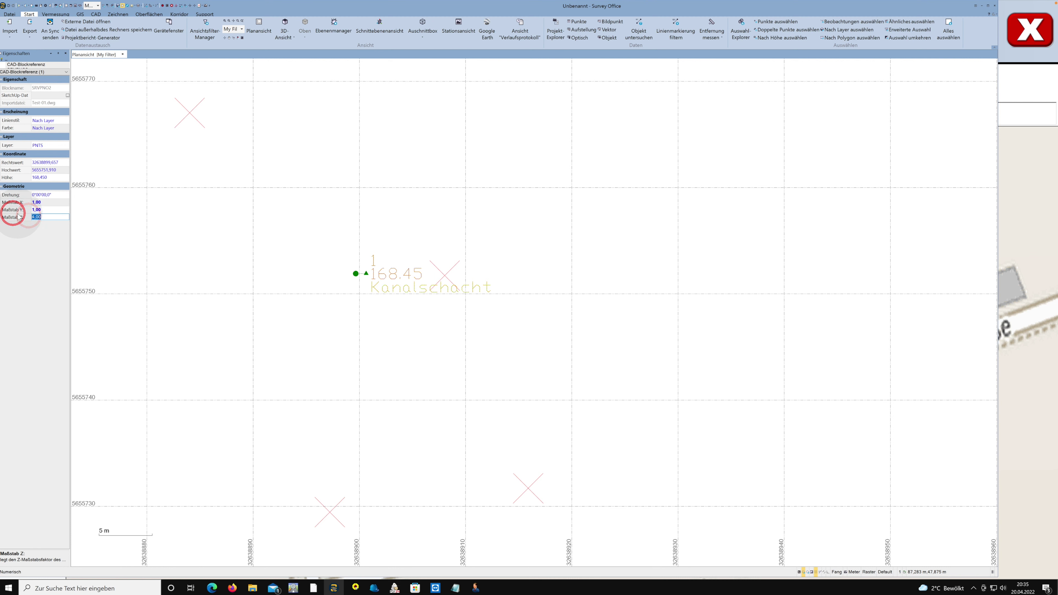
pyautogui.press('Return')
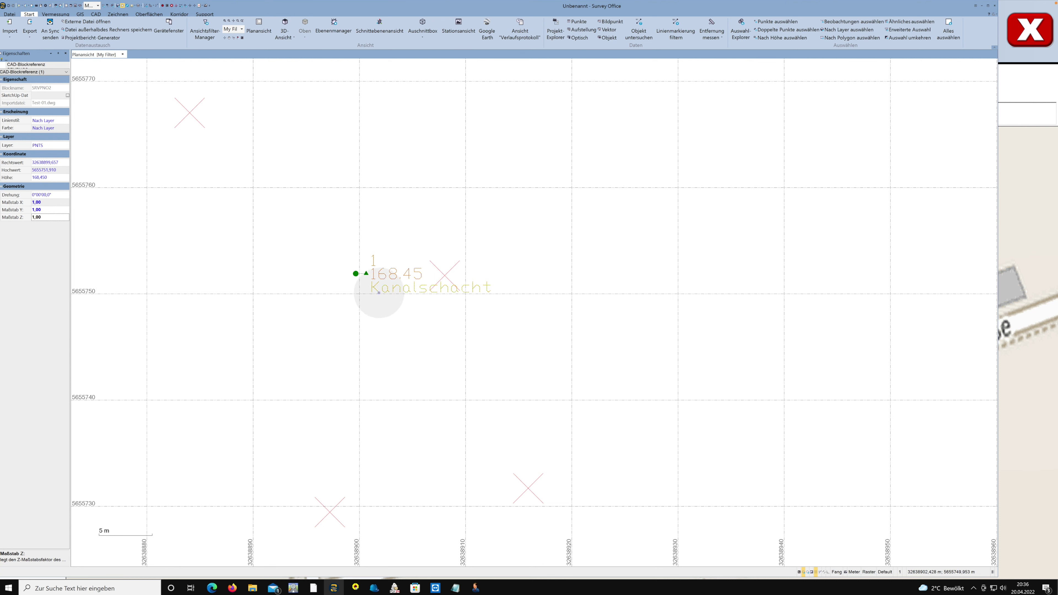
# Step: Move the Kanalschacht block to easting 32638903.969, northing 5655755.072, just above the red cross
pyautogui.moveTo(365, 274)
pyautogui.mouseDown()
pyautogui.moveTo(355, 265)
pyautogui.moveTo(361, 276)
pyautogui.mouseUp()
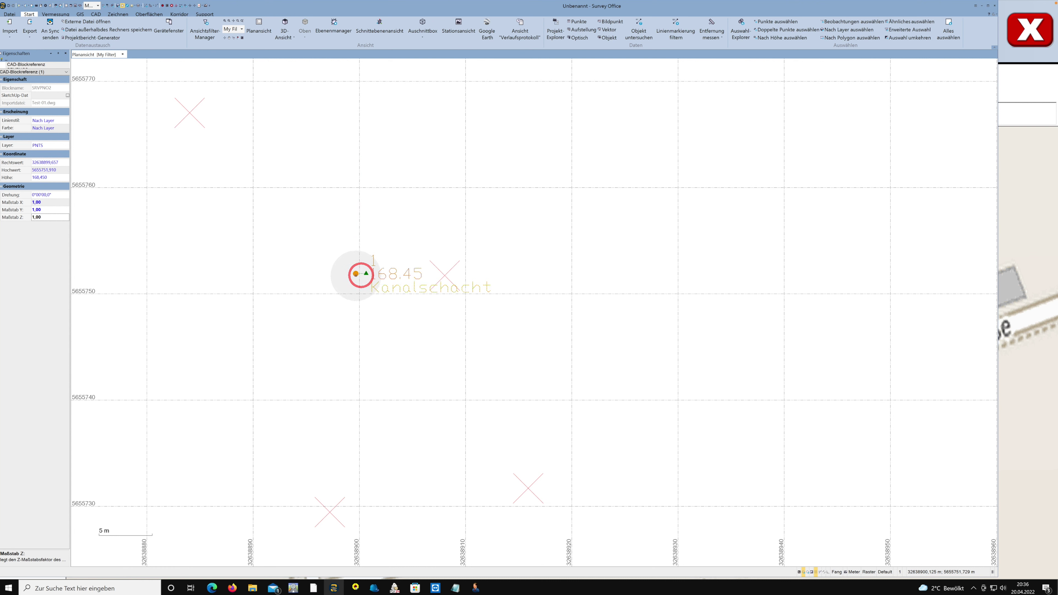
pyautogui.moveTo(360, 276); pyautogui.dragTo(330, 254)
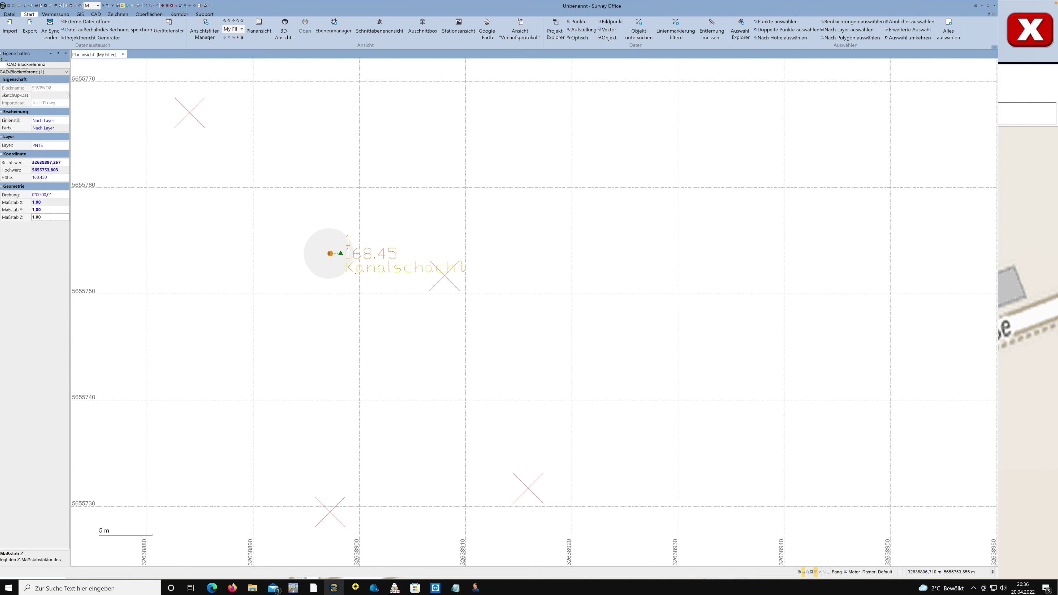
pyautogui.moveTo(330, 254); pyautogui.dragTo(401, 240)
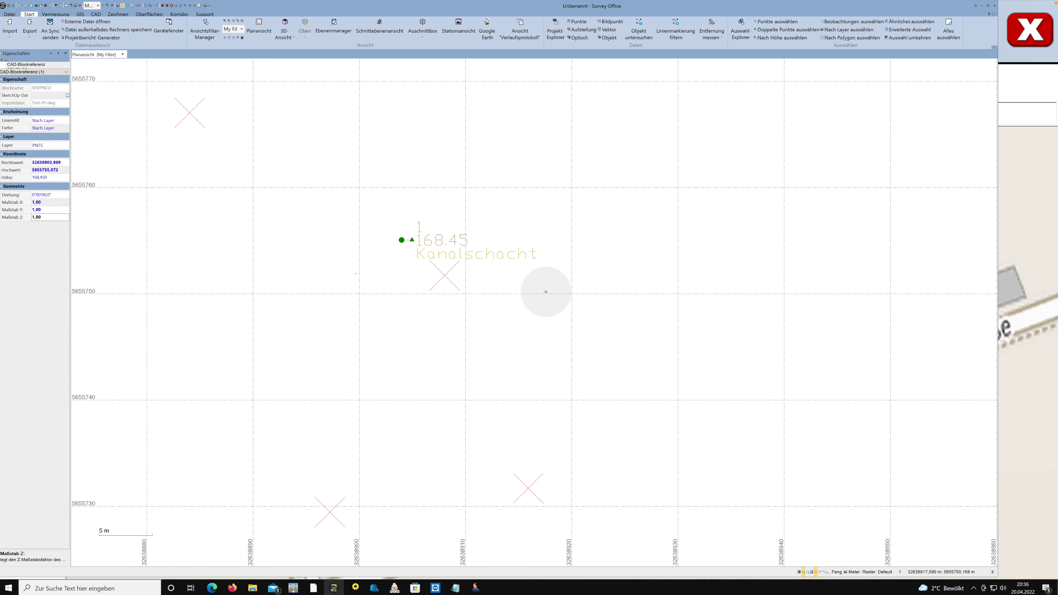
pyautogui.click(543, 287)
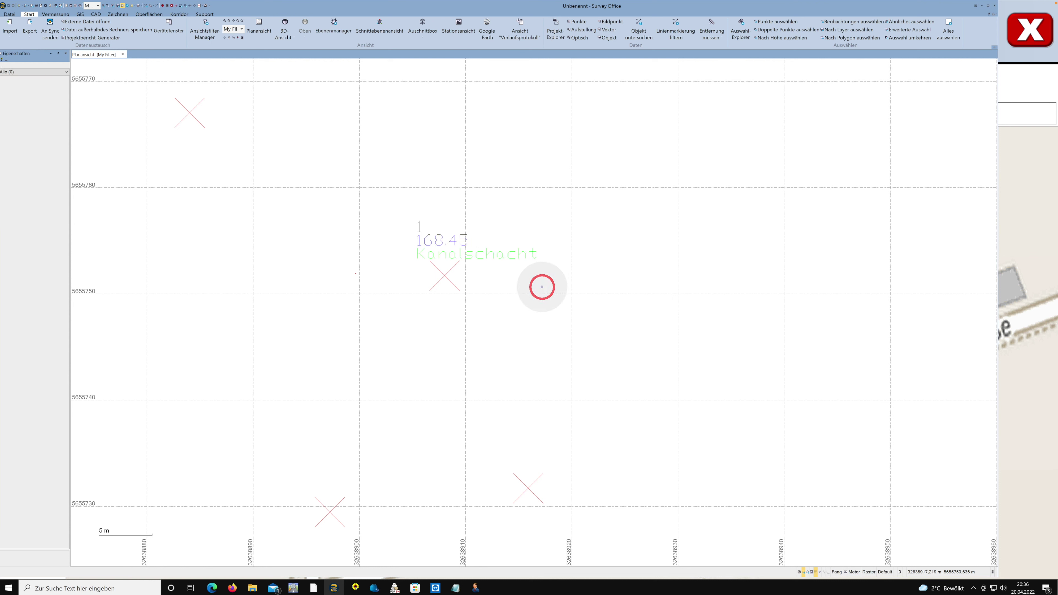